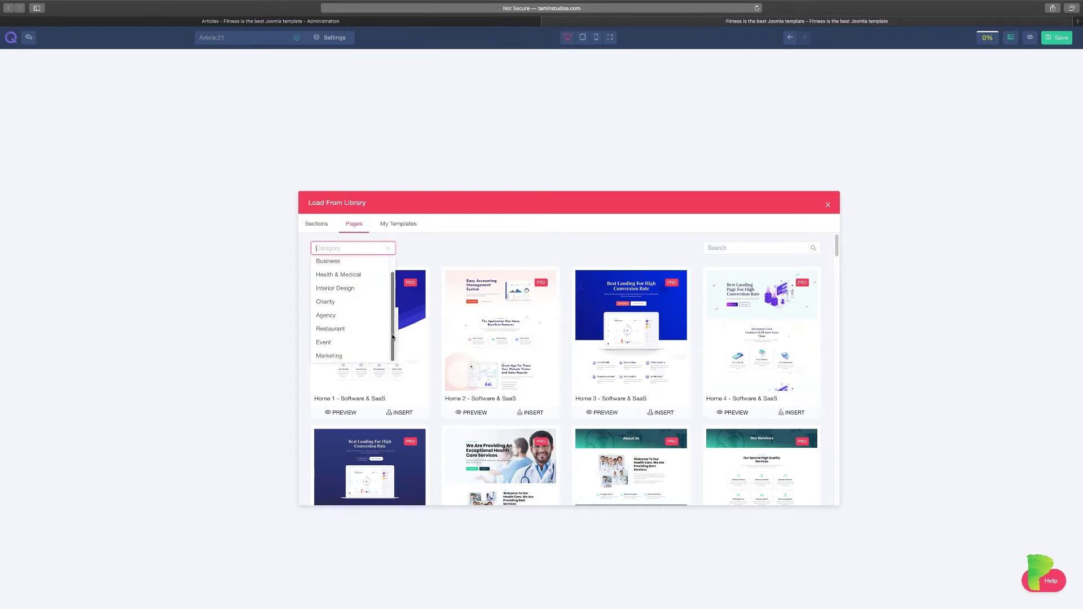
- Filter the library's page templates by the Restaurant category and insert the Home - Restaurant page
click(327, 330)
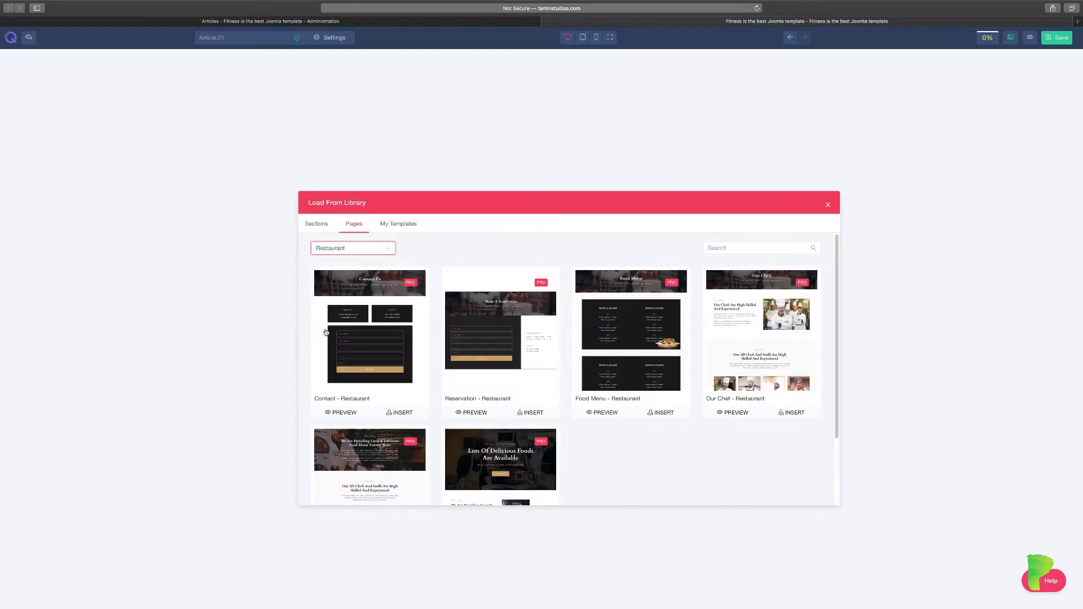
scroll(707, 475, down, 2)
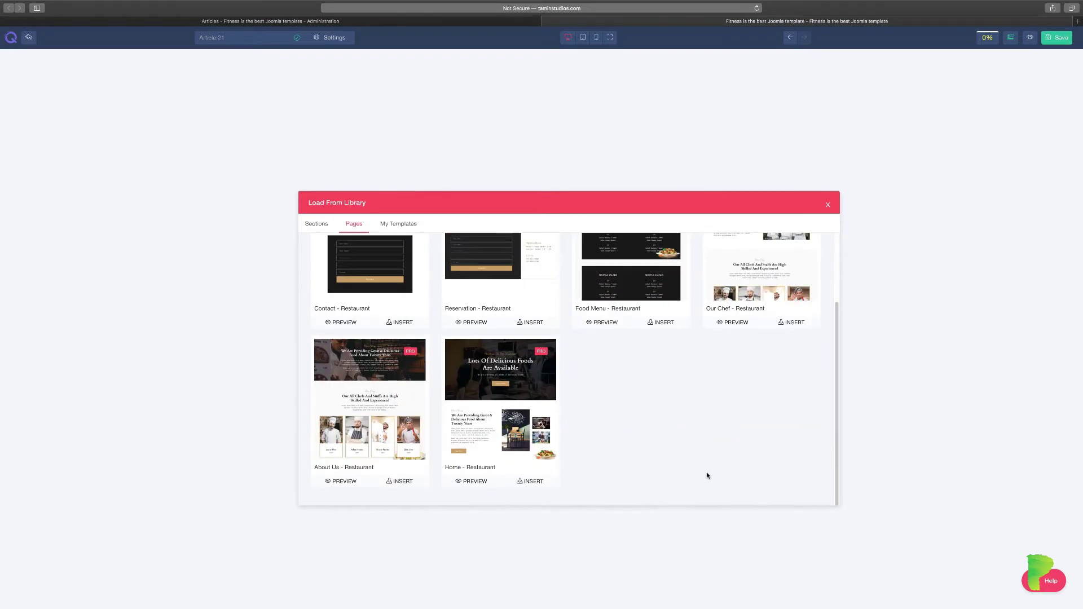
scroll(707, 476, up, 1)
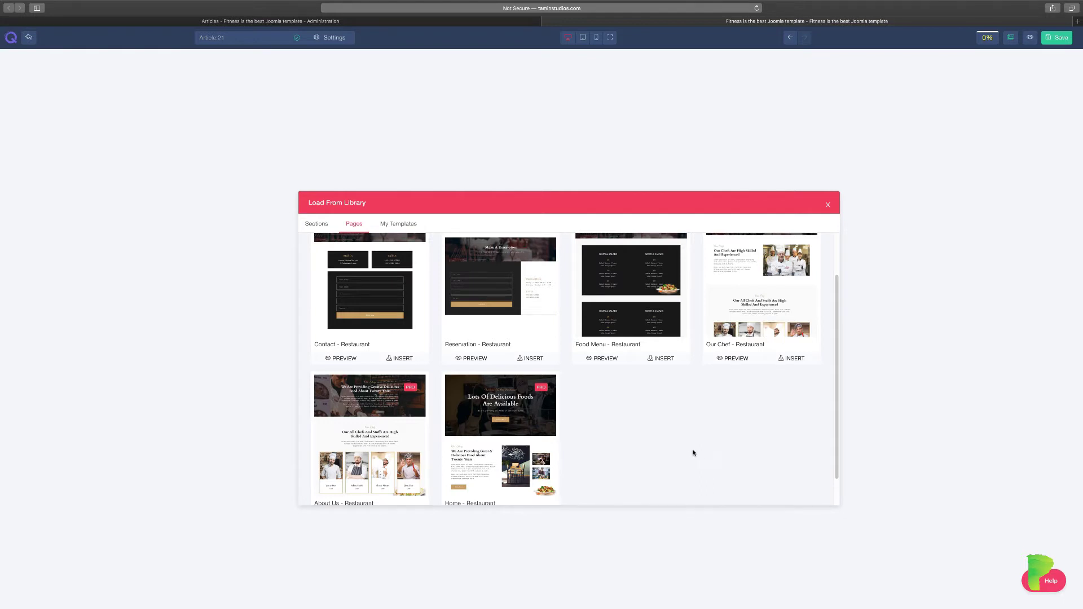
scroll(694, 452, down, 1)
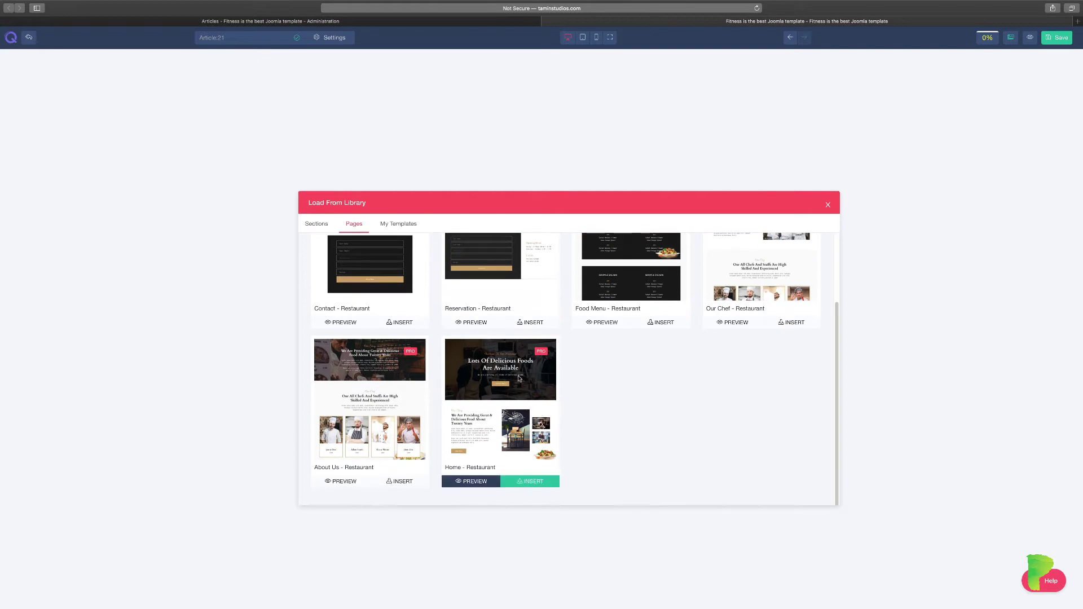
click(529, 483)
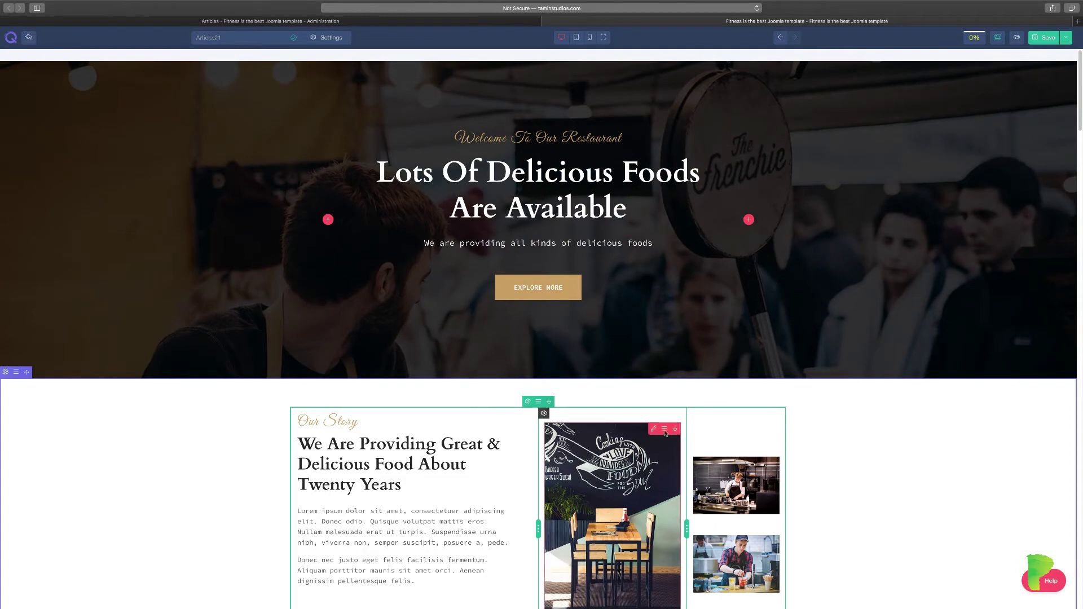
- Review the inserted page from the hero section through Our Story, Recent Menu and Our Food Menu to Our Chef
scroll(857, 475, down, 3)
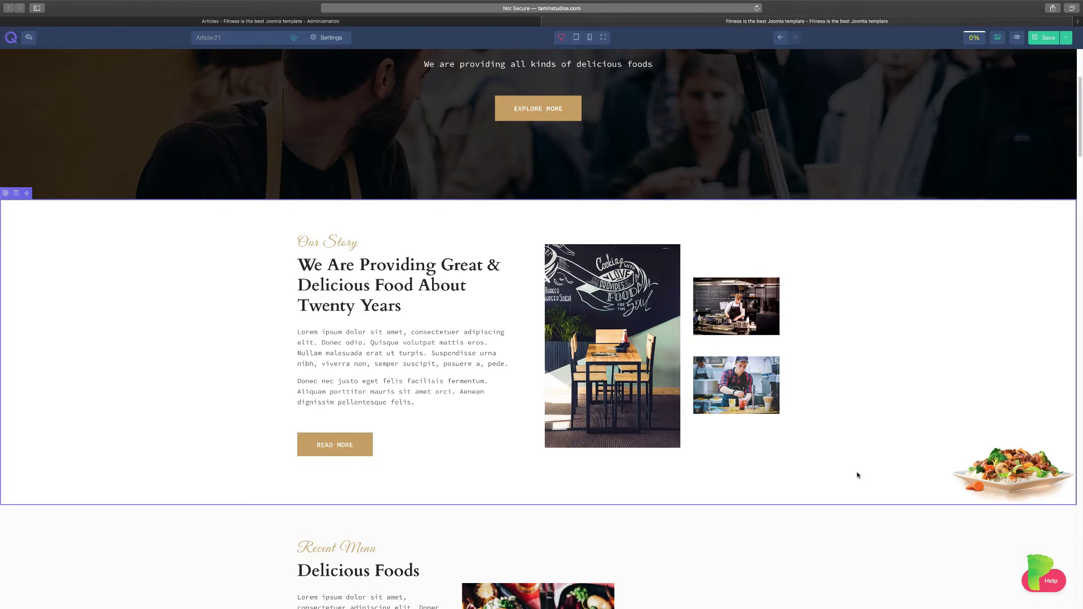
scroll(857, 474, down, 3)
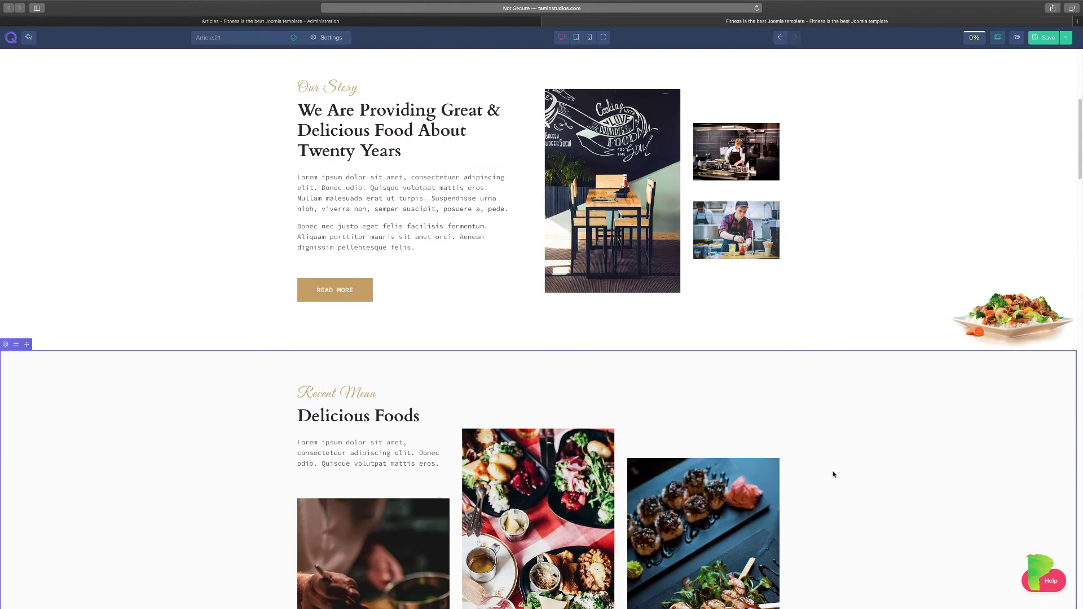
scroll(834, 475, down, 1)
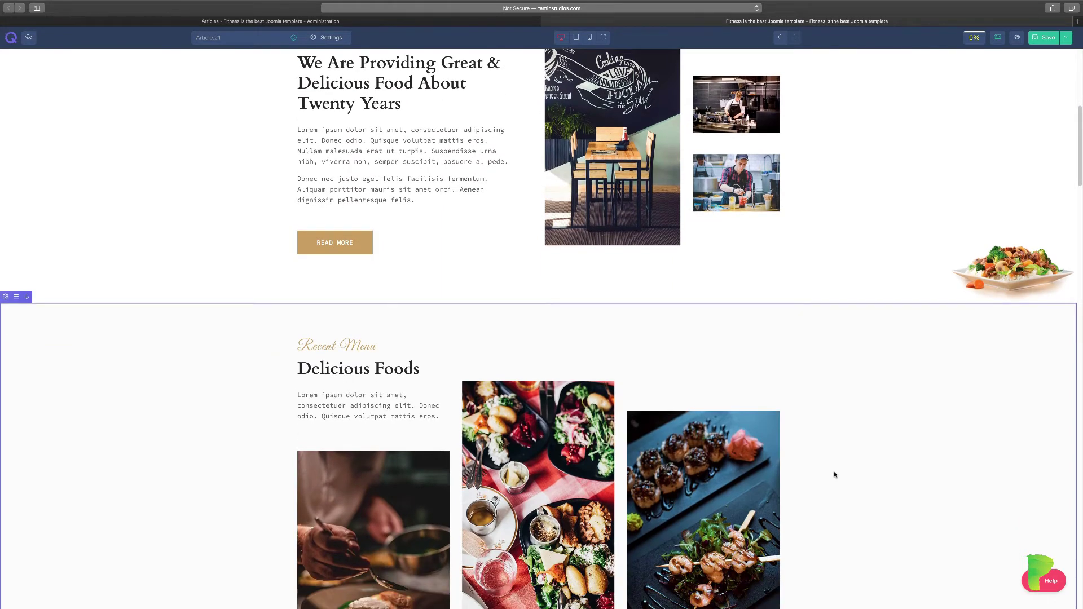
scroll(834, 475, down, 2)
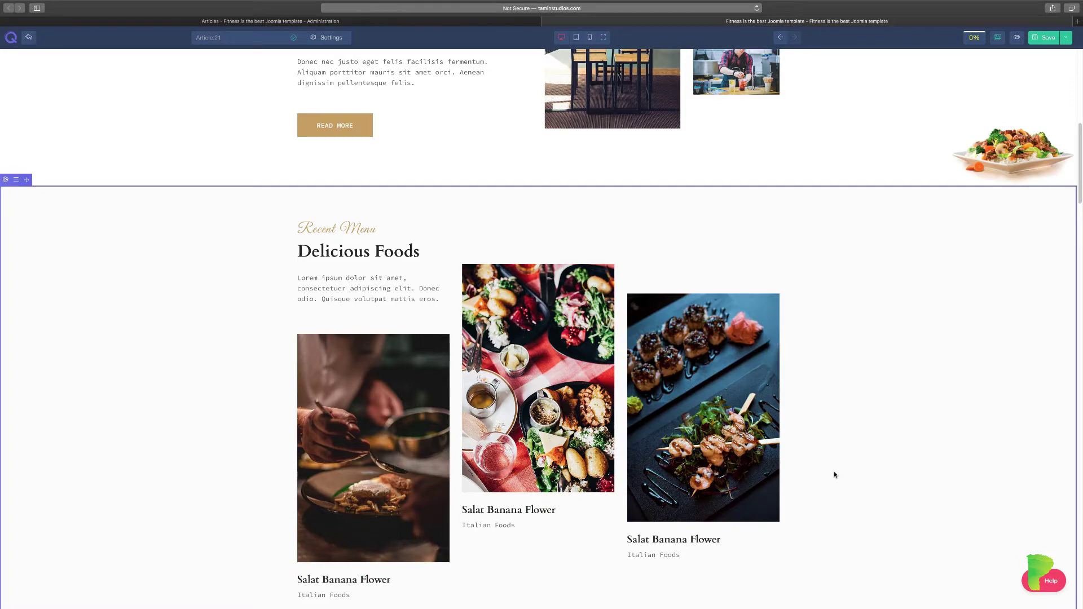
scroll(834, 475, down, 2)
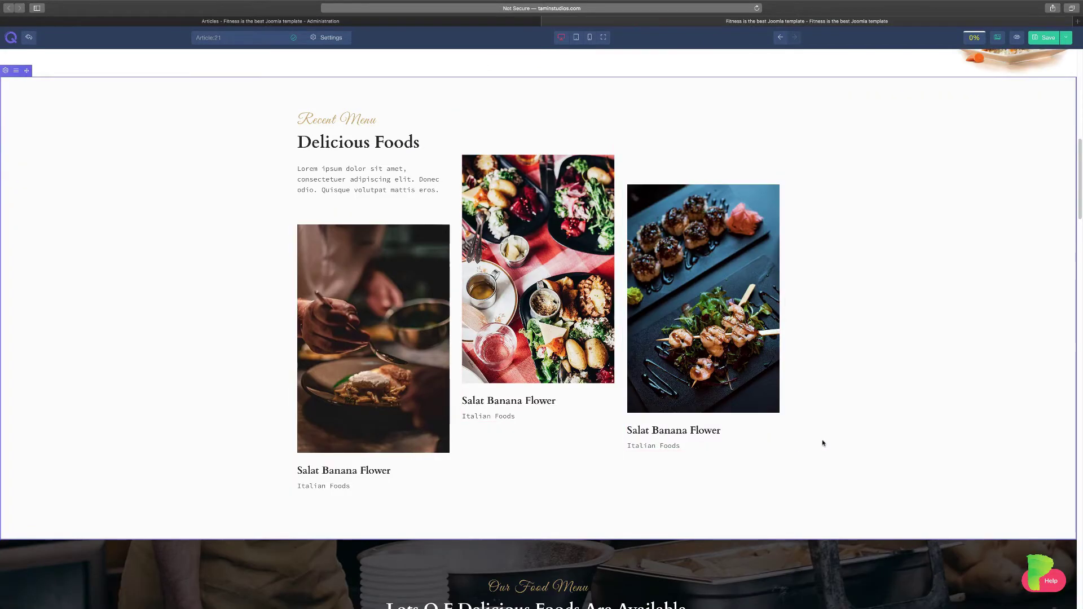
scroll(825, 444, down, 3)
scroll(833, 445, down, 6)
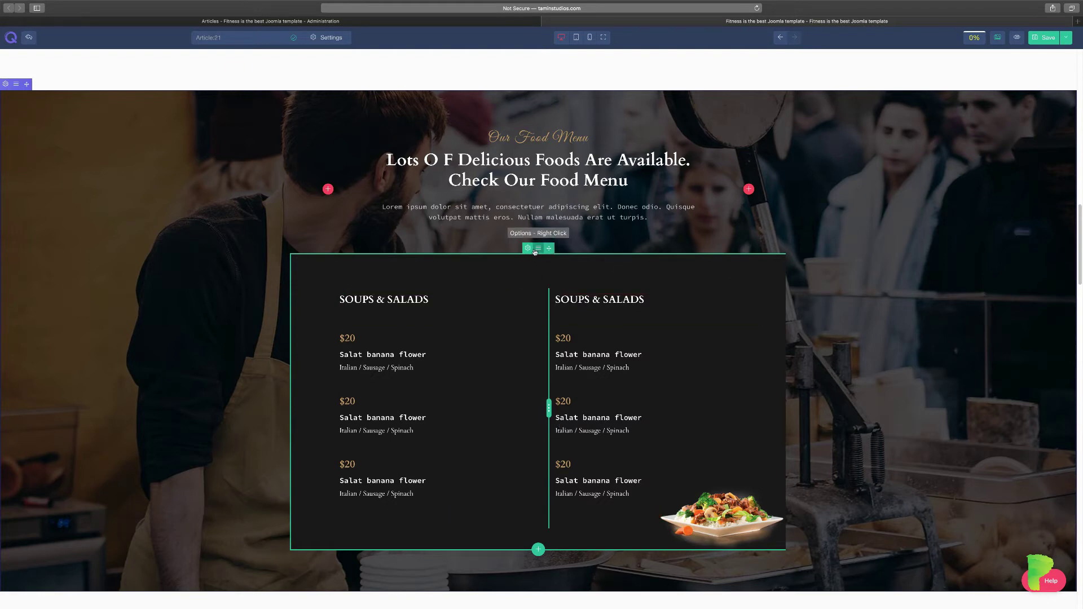
scroll(542, 253, down, 2)
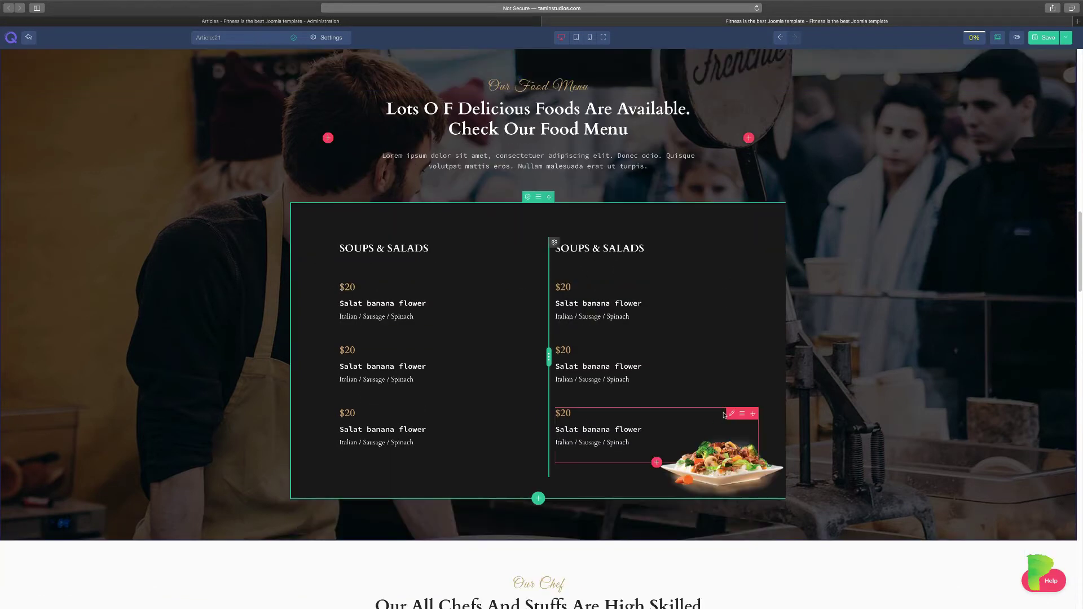
scroll(847, 472, down, 10)
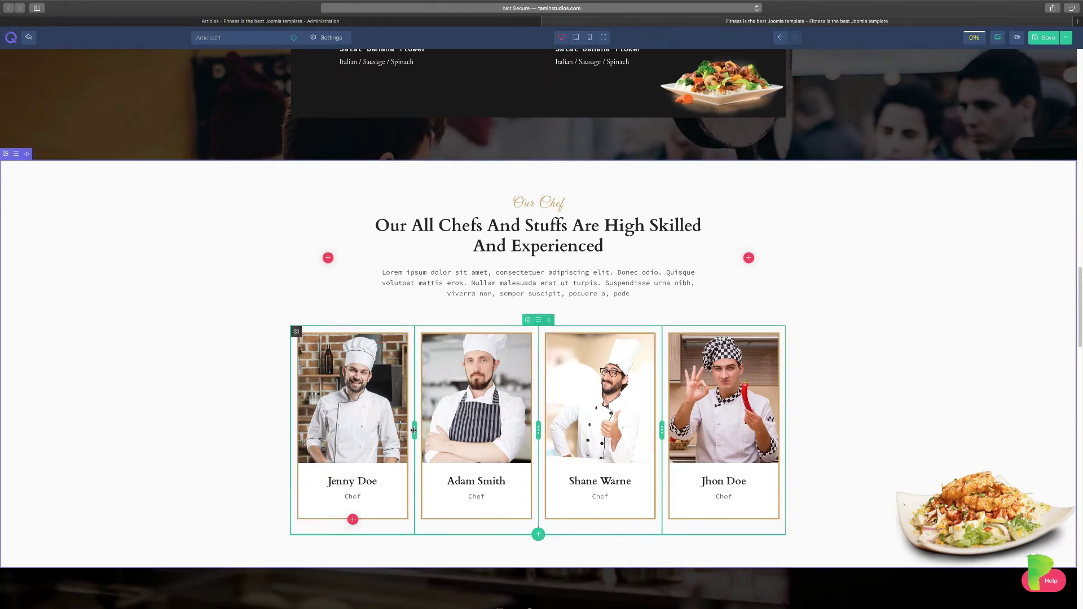
- Narrow the first chef card's column slightly in the Our Chef section
drag(414, 431, 351, 430)
- Open the Testimonial Carousel settings under Real Customer Feedback, examine the first testimonial's fields, and close the settings
scroll(700, 496, down, 3)
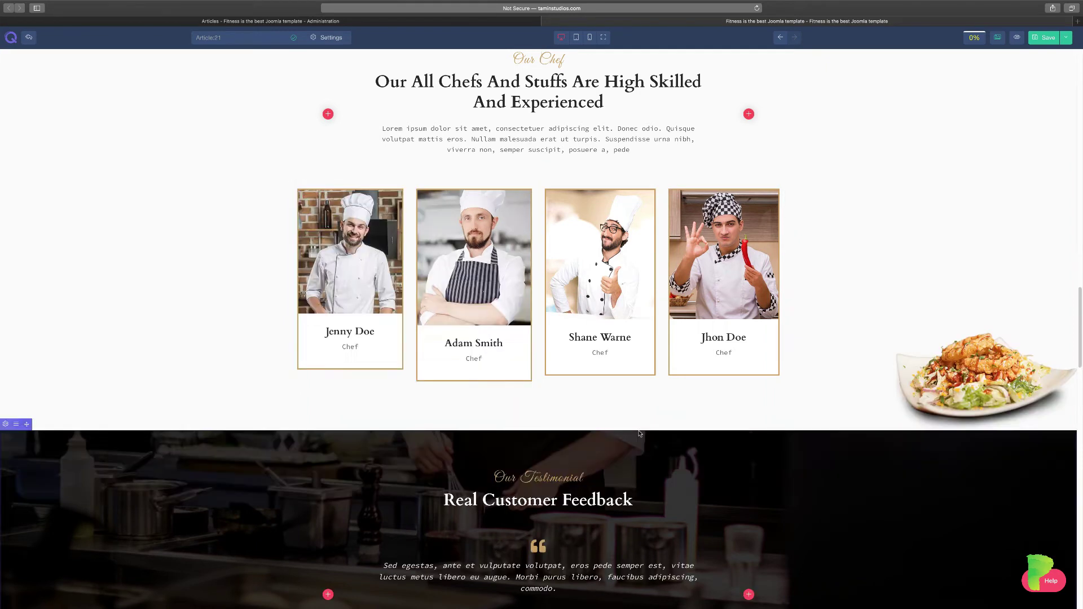
scroll(640, 433, down, 3)
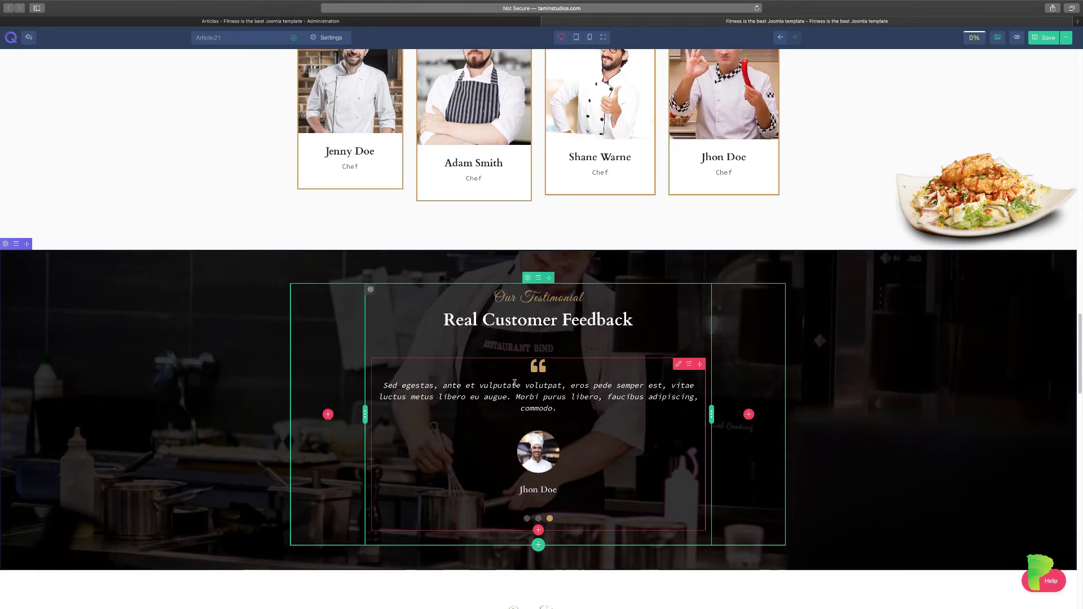
scroll(609, 437, down, 1)
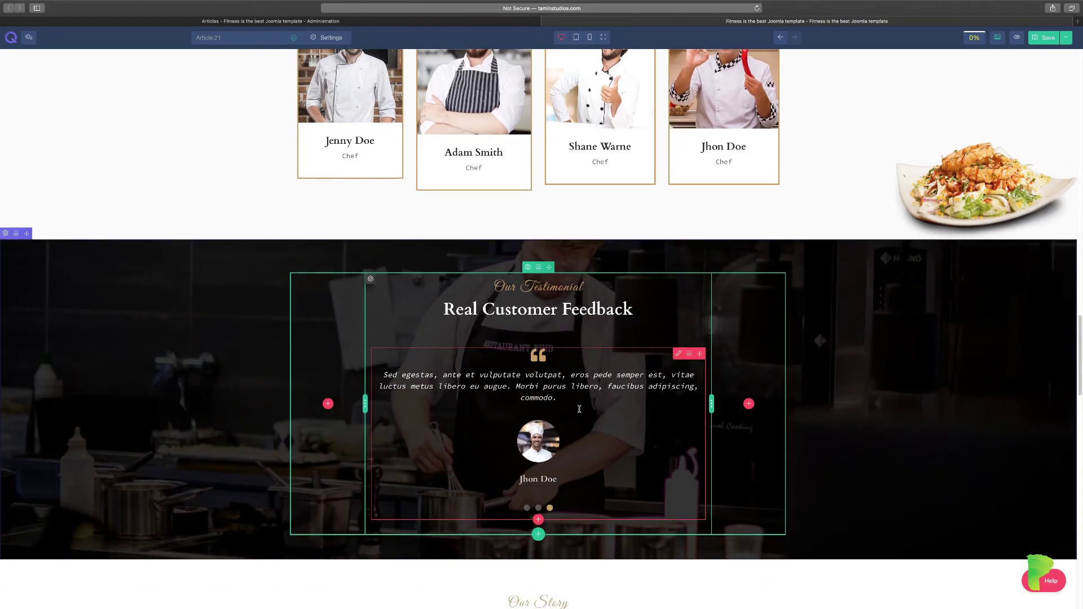
click(679, 354)
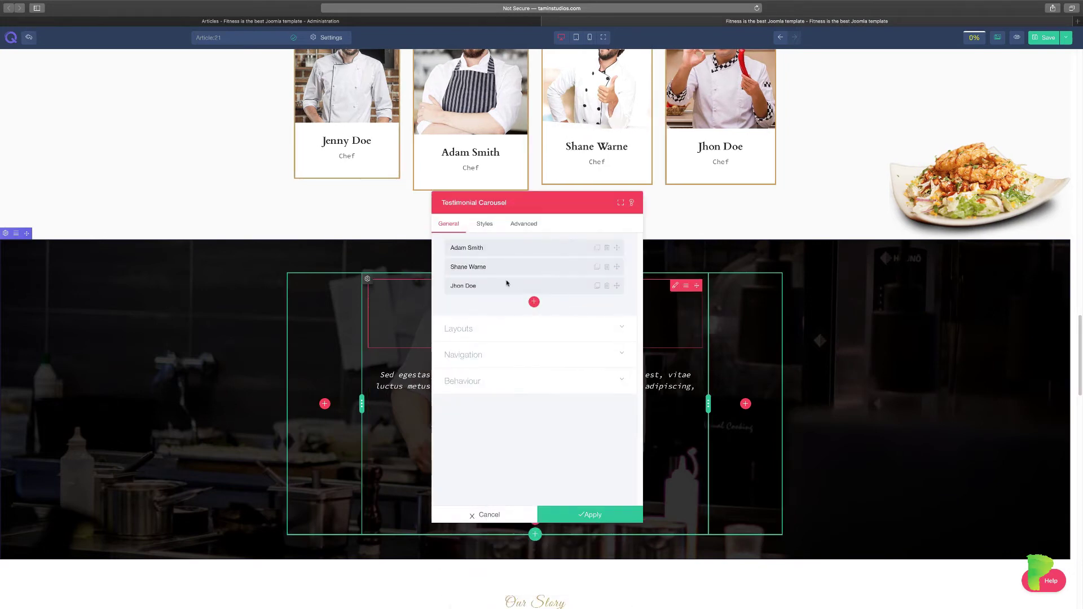
click(541, 251)
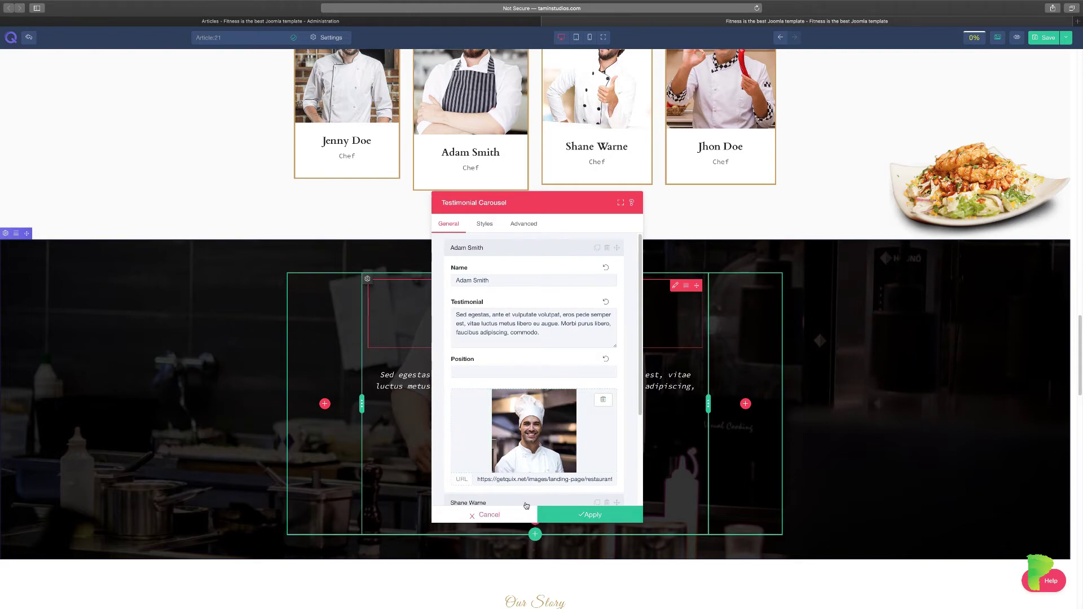
click(804, 435)
- Review the remaining page sections, from the food gallery to the Make A Reservation form, and return to the hero section
scroll(804, 434, down, 4)
scroll(803, 434, down, 8)
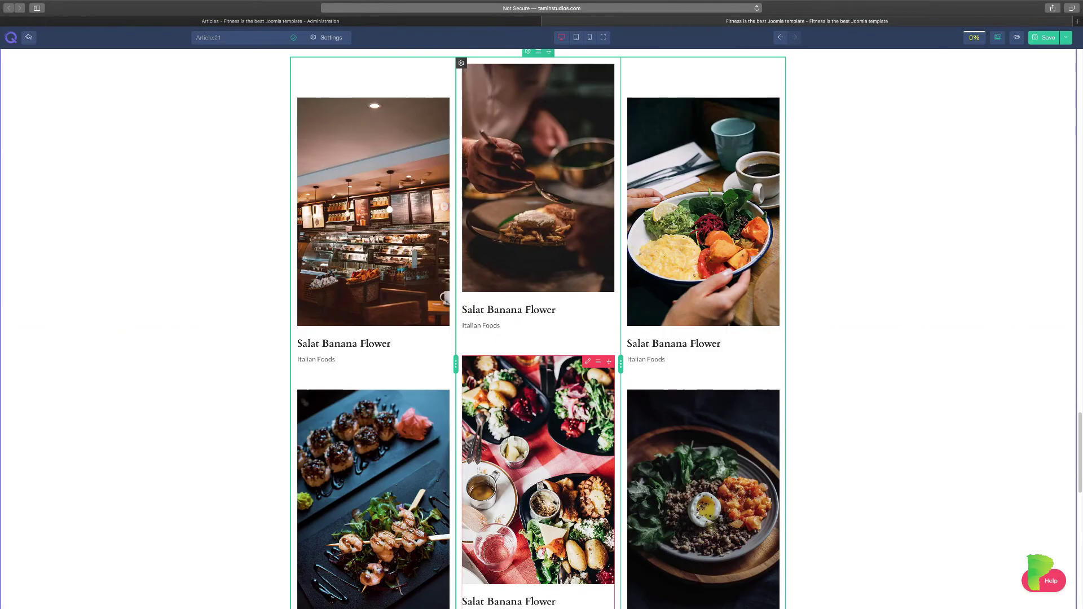
scroll(684, 450, down, 3)
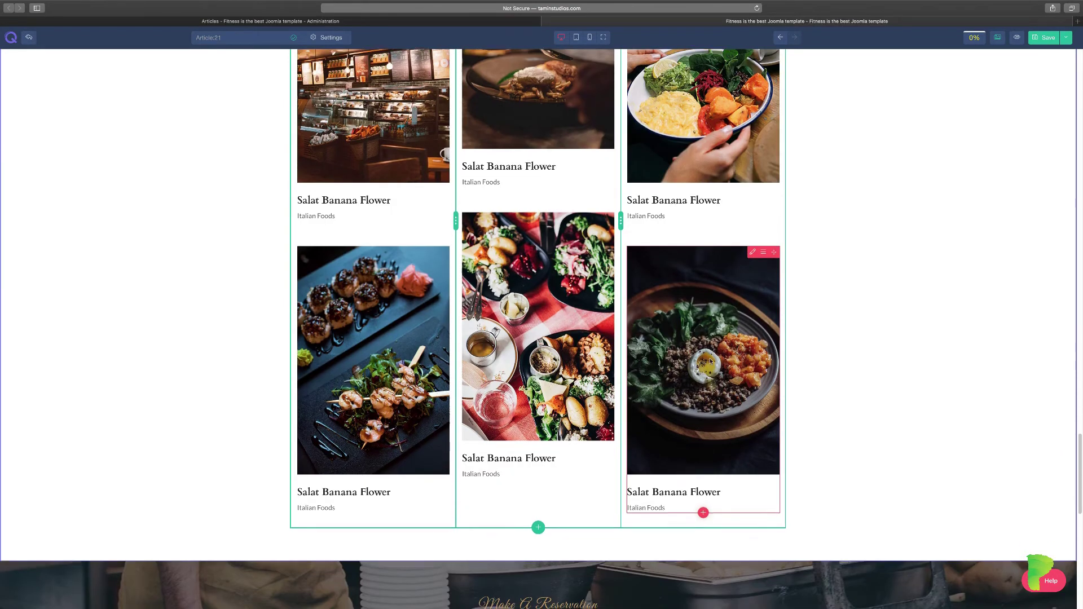
scroll(684, 450, down, 6)
scroll(691, 443, down, 5)
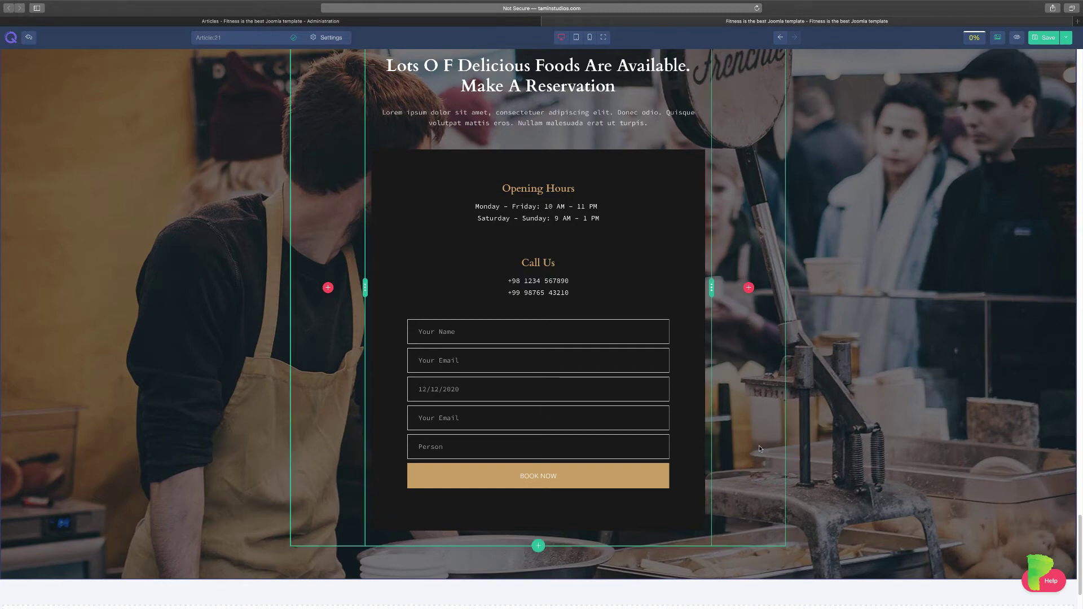
scroll(825, 467, down, 3)
scroll(825, 467, up, 15)
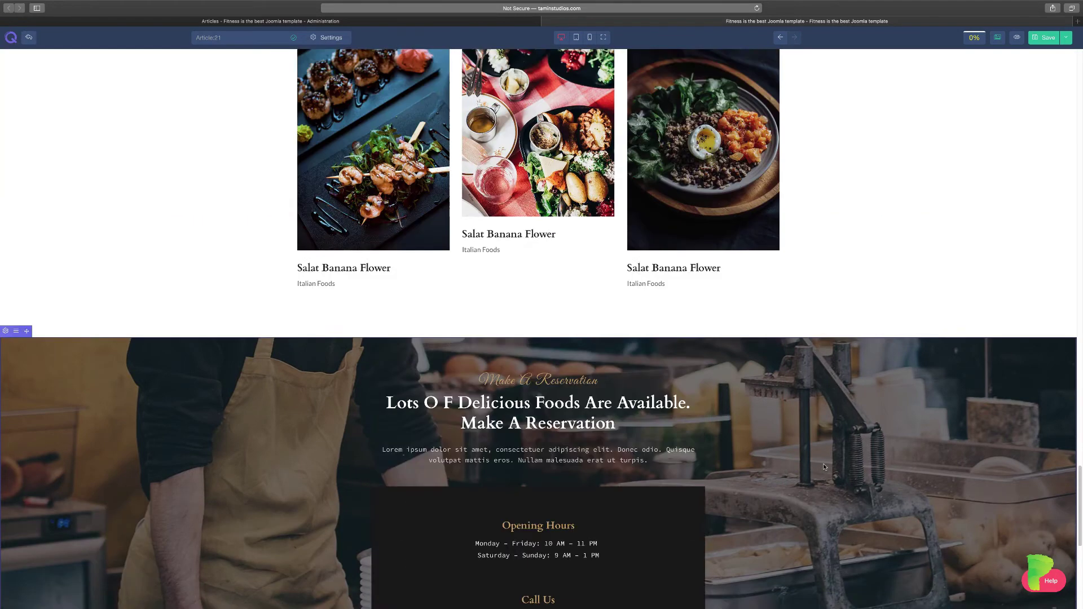
scroll(825, 467, down, 8)
scroll(825, 467, up, 10)
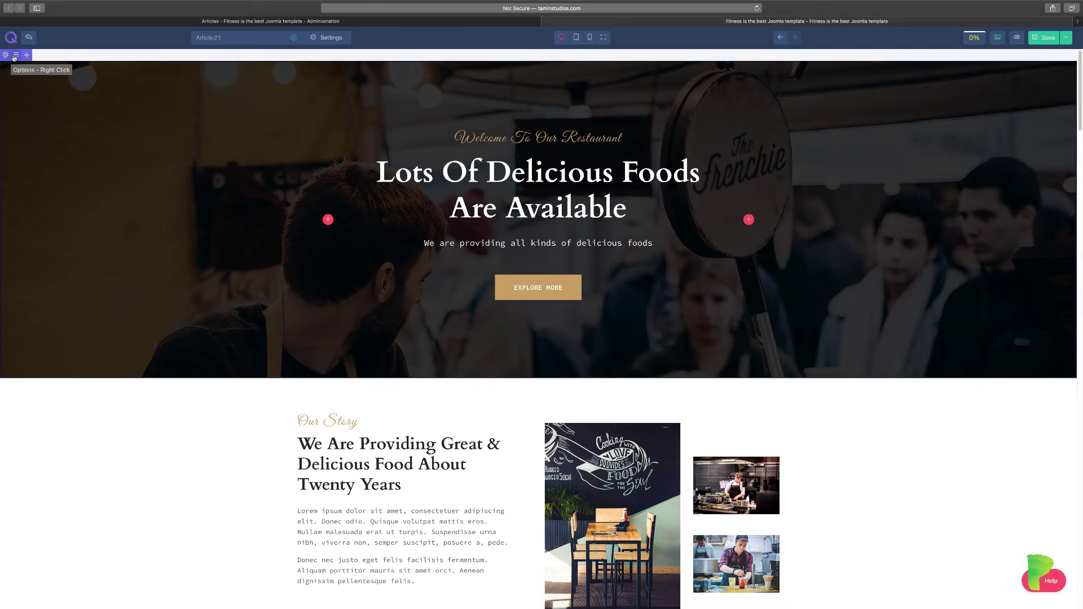
- Try removing the background image in the hero section's style settings
click(14, 56)
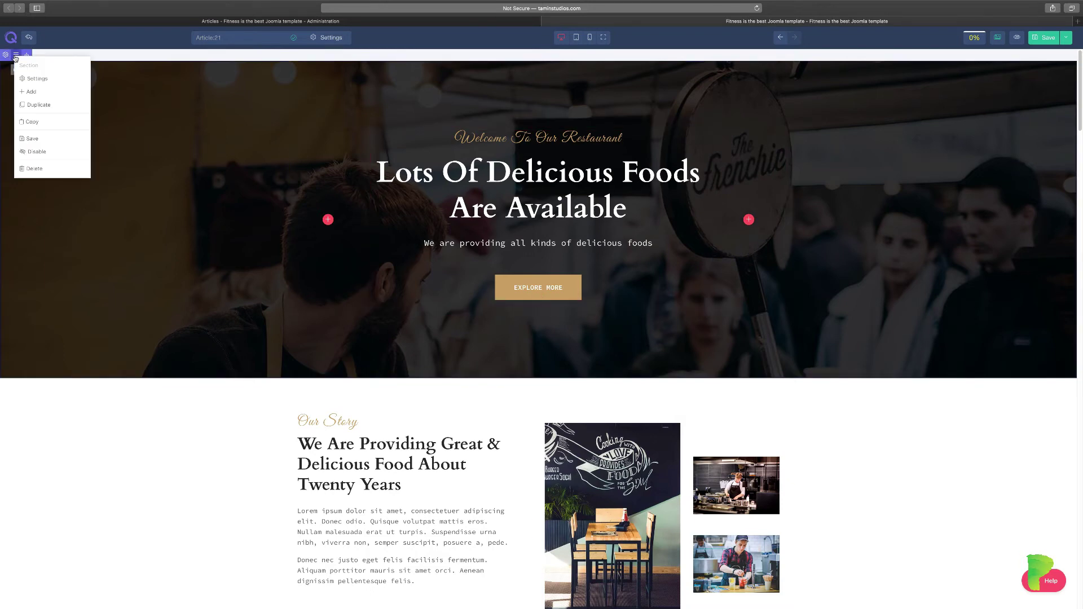
click(38, 79)
click(485, 224)
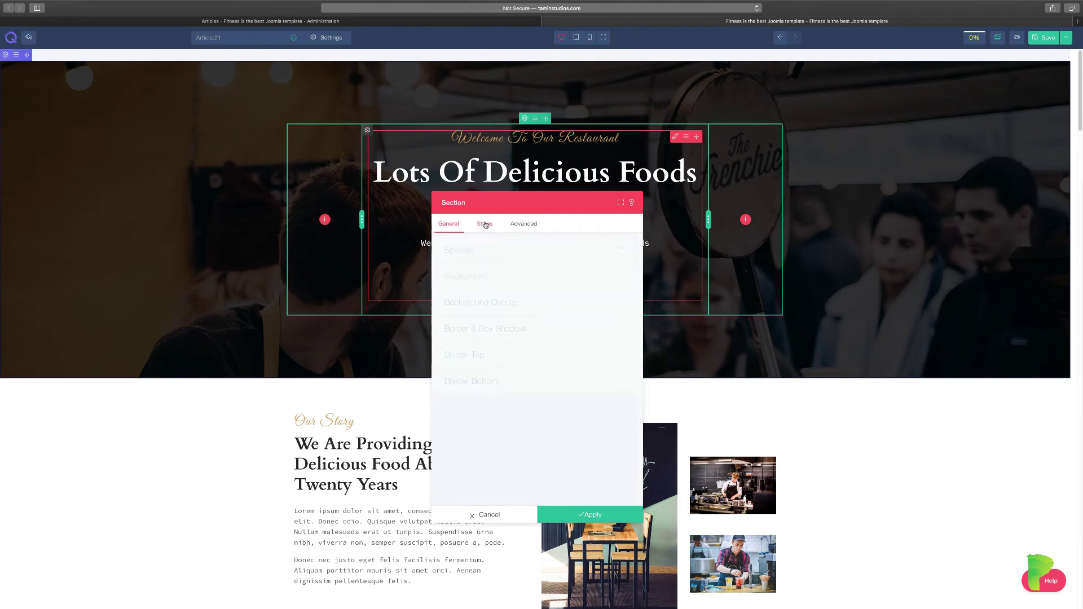
click(479, 281)
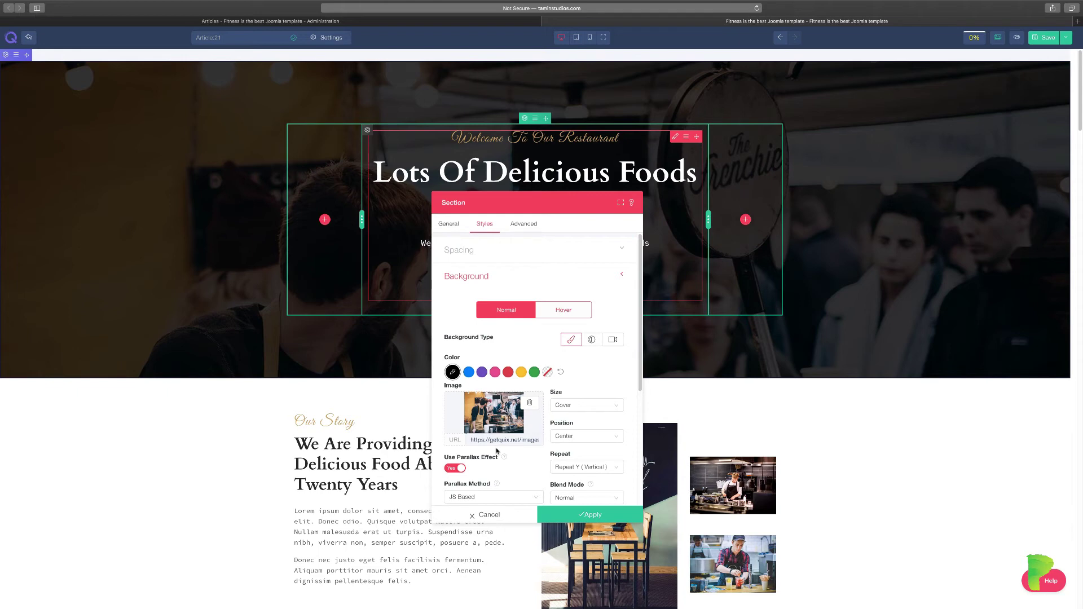
click(530, 404)
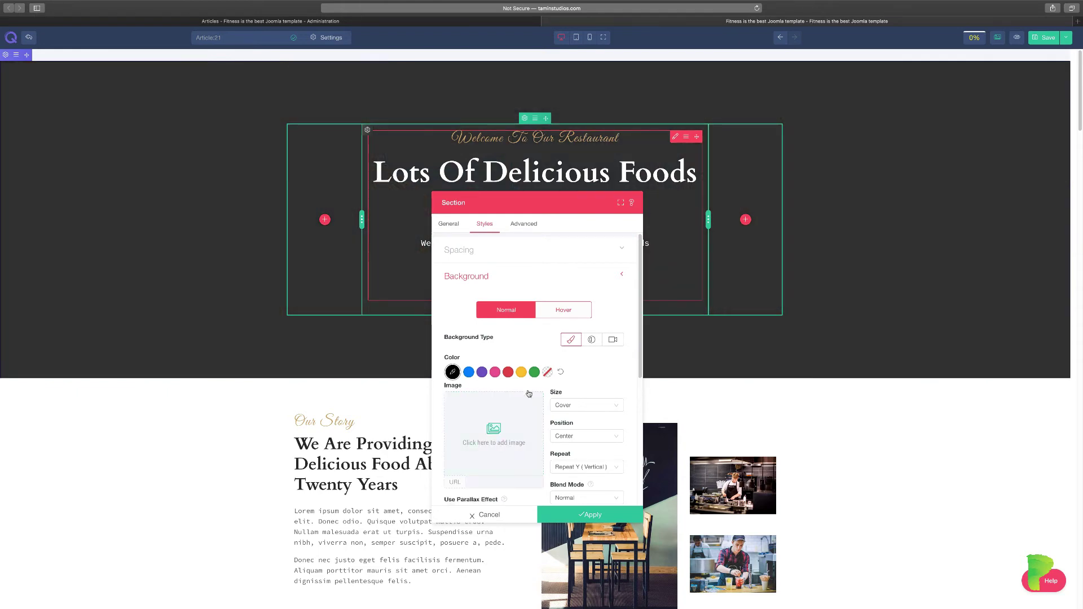
- Try red, pink, purple and finally blue as the hero section's background color
drag(559, 206, 628, 196)
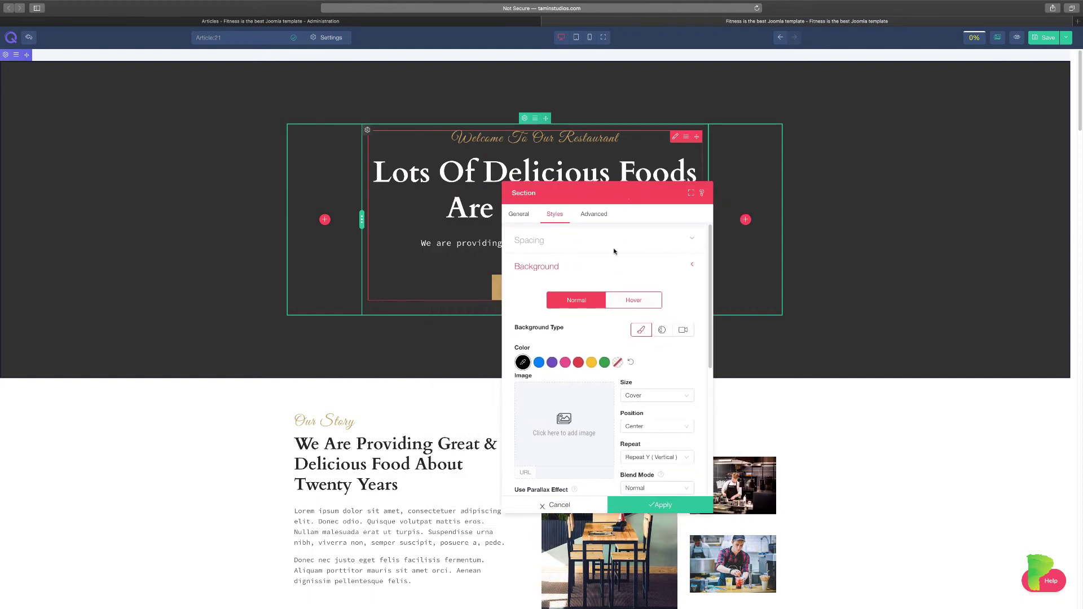
click(579, 362)
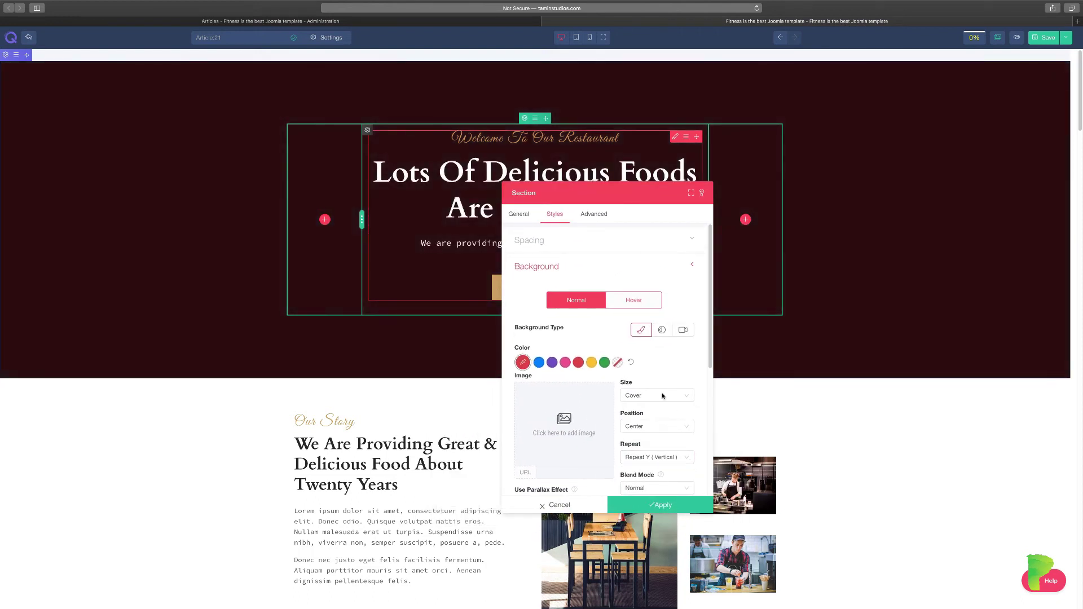
click(566, 363)
click(552, 363)
click(539, 363)
- Review the hero section's parallax and hover background options, and close its settings without applying the changes
scroll(583, 434, down, 2)
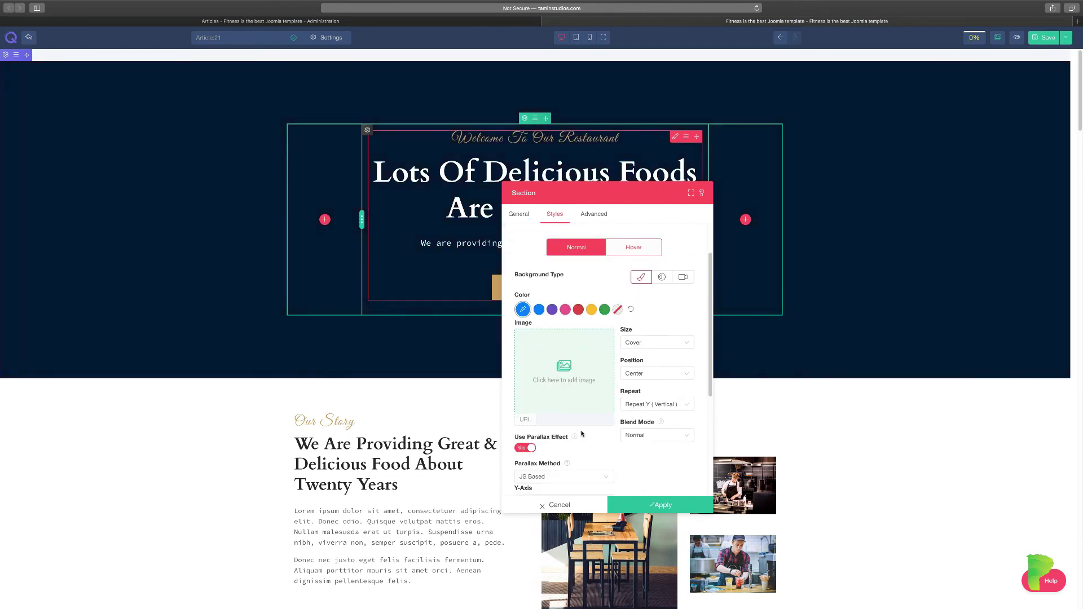
scroll(582, 434, down, 4)
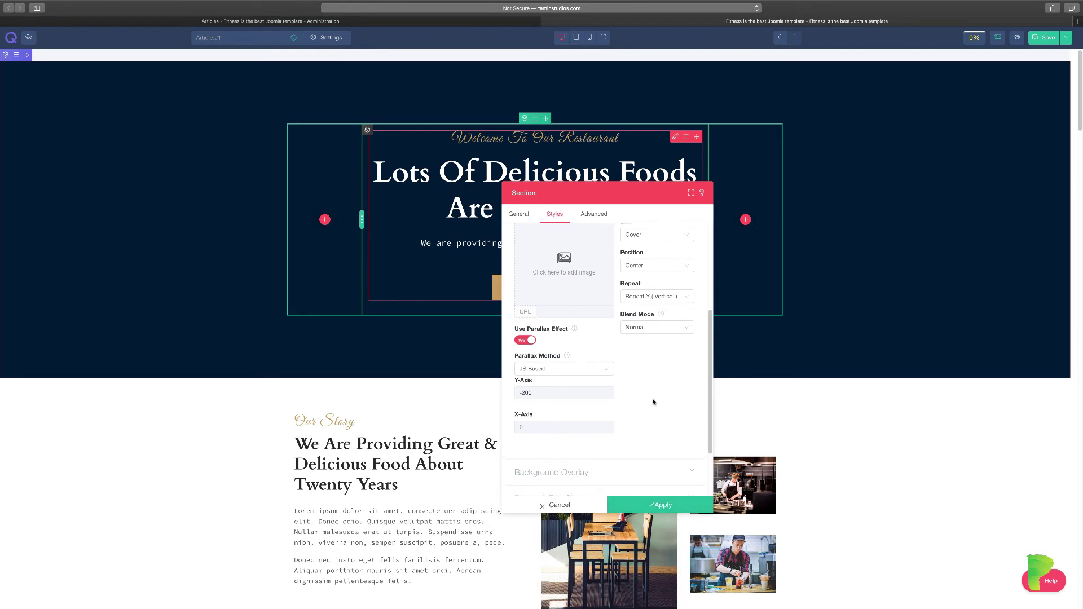
scroll(653, 402, up, 6)
click(630, 305)
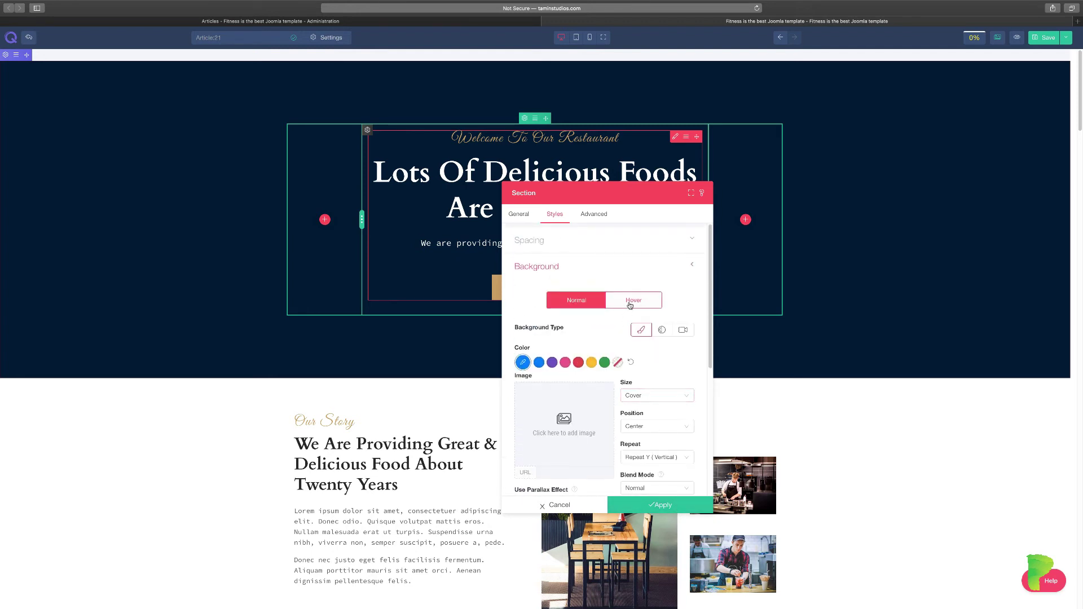
click(585, 307)
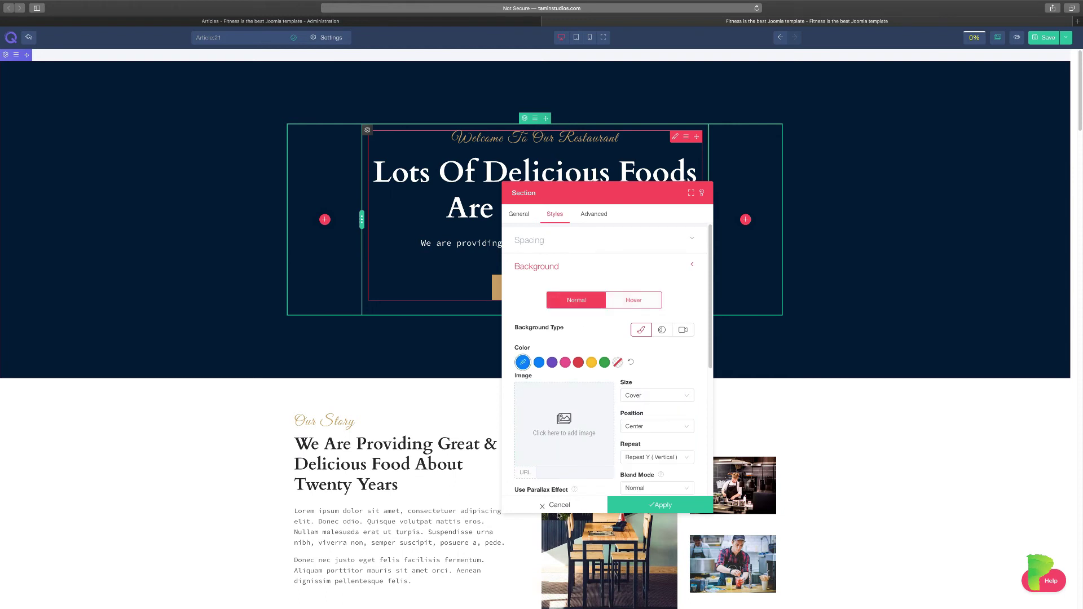
click(846, 385)
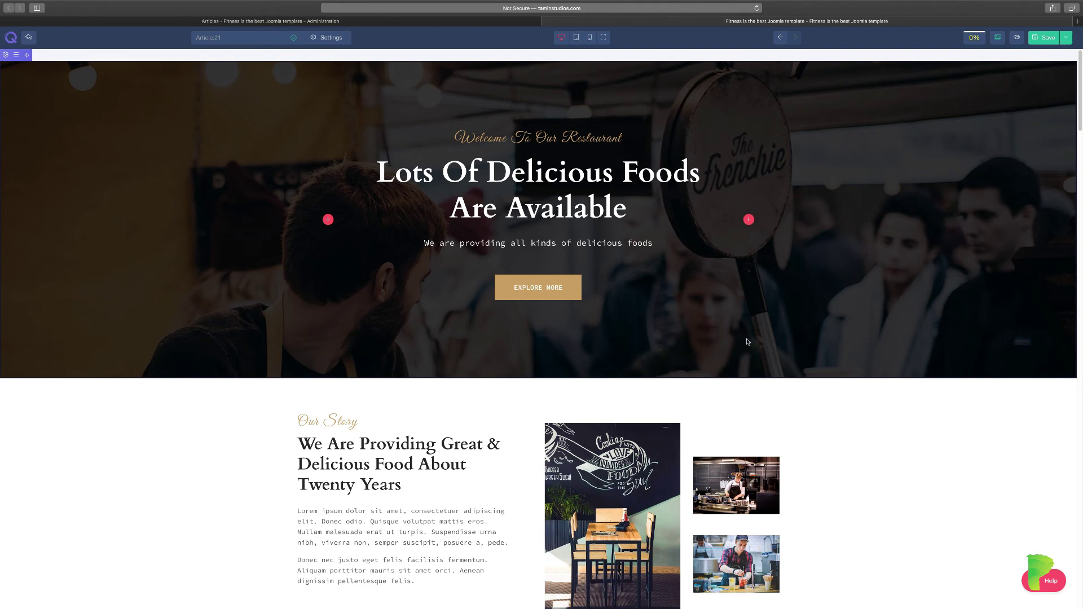
- Preview the restaurant page in the tablet and mobile layouts, and return to the desktop layout
click(577, 38)
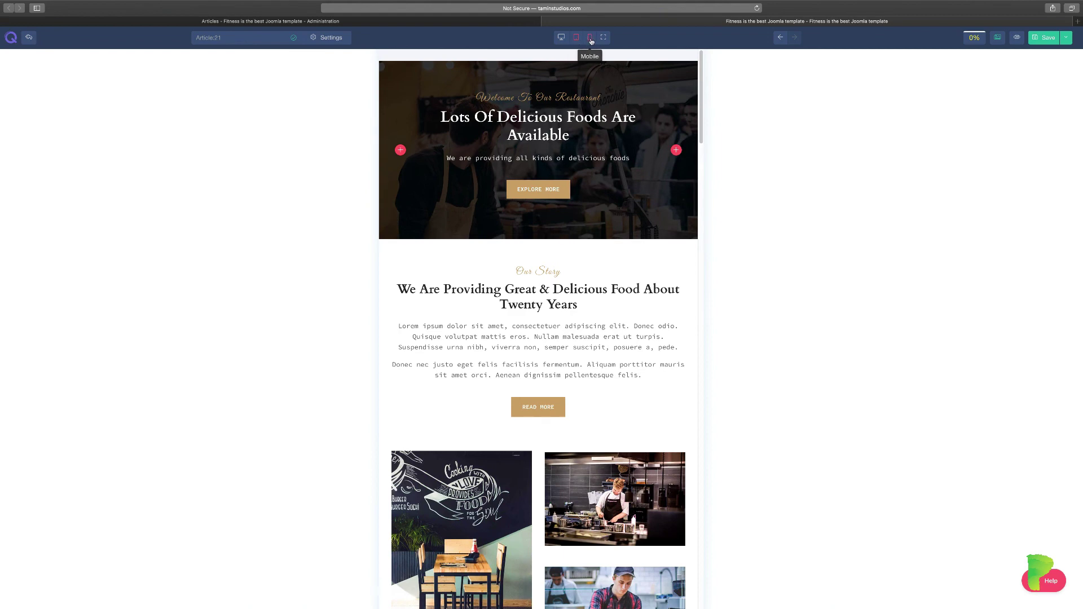
click(591, 39)
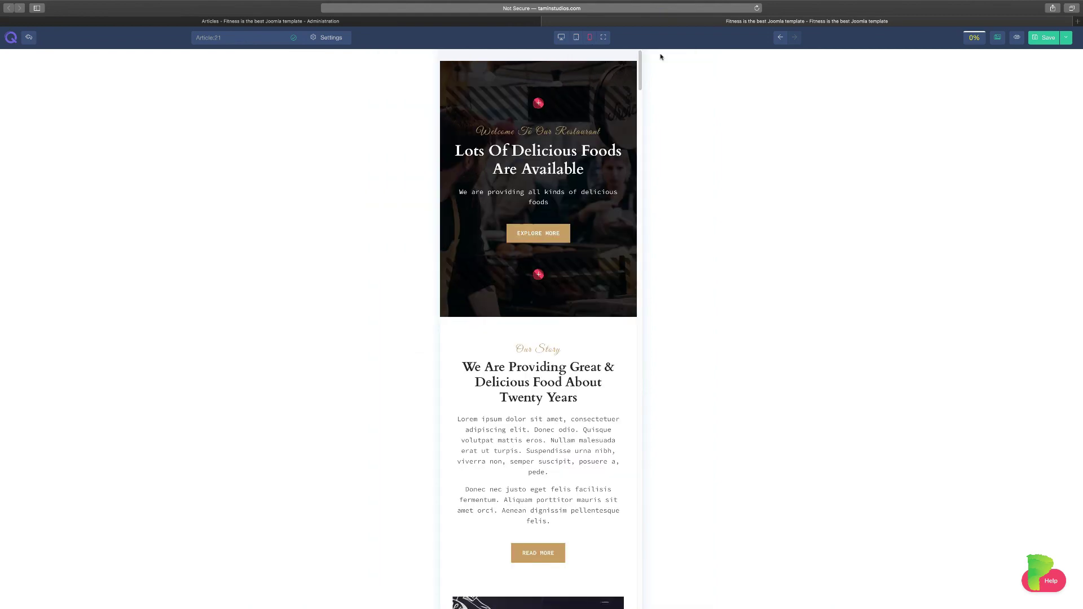
click(562, 38)
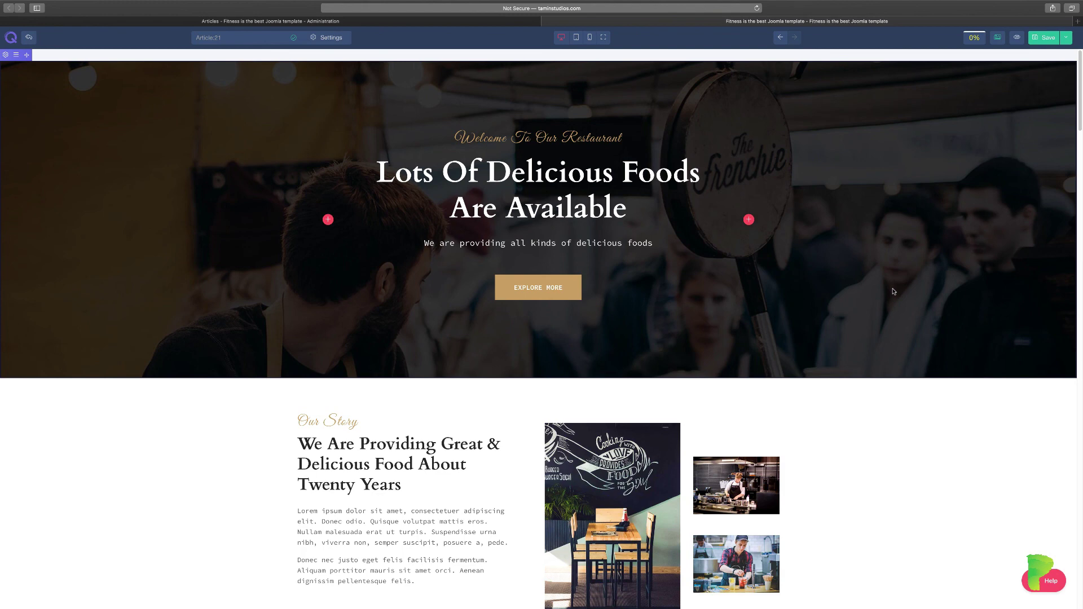
scroll(873, 421, down, 2)
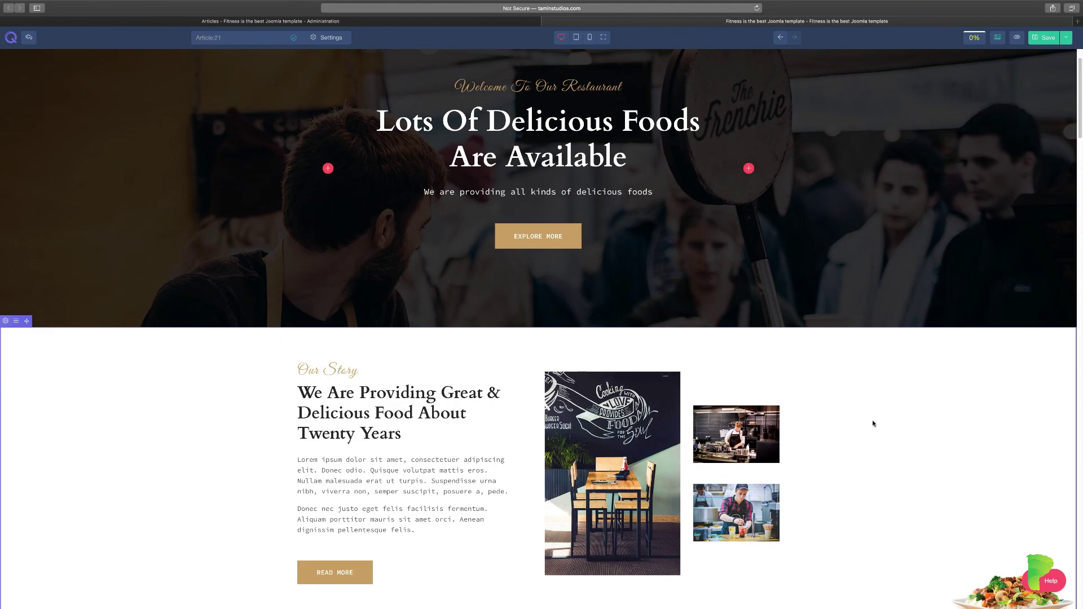